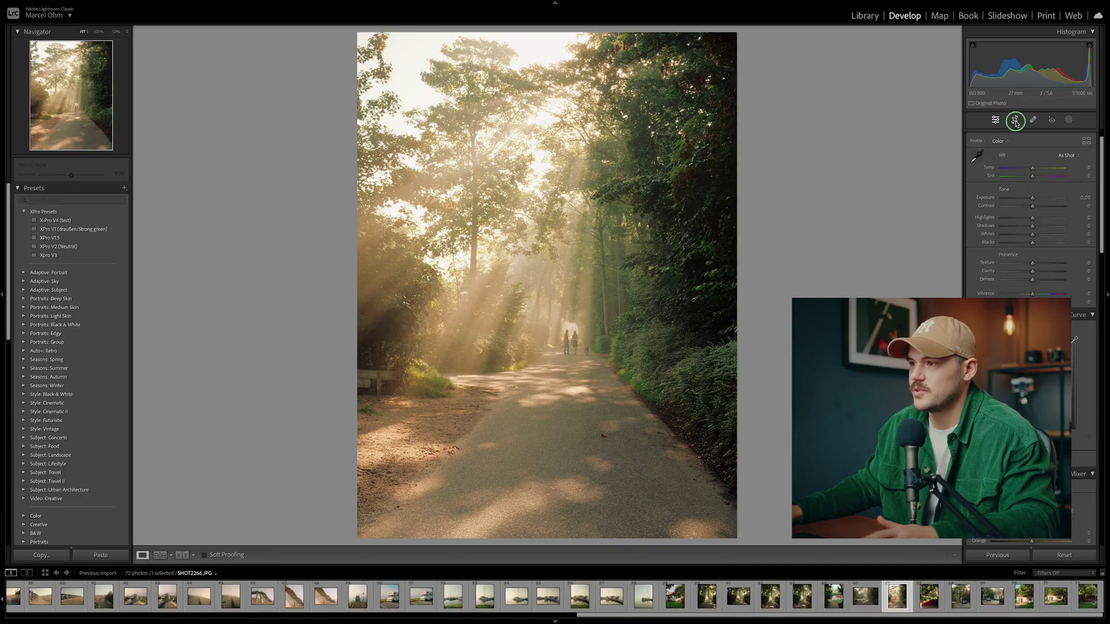
Step: Trim the top and right edges of the forest path photo with the crop tool
left_click(1015, 121)
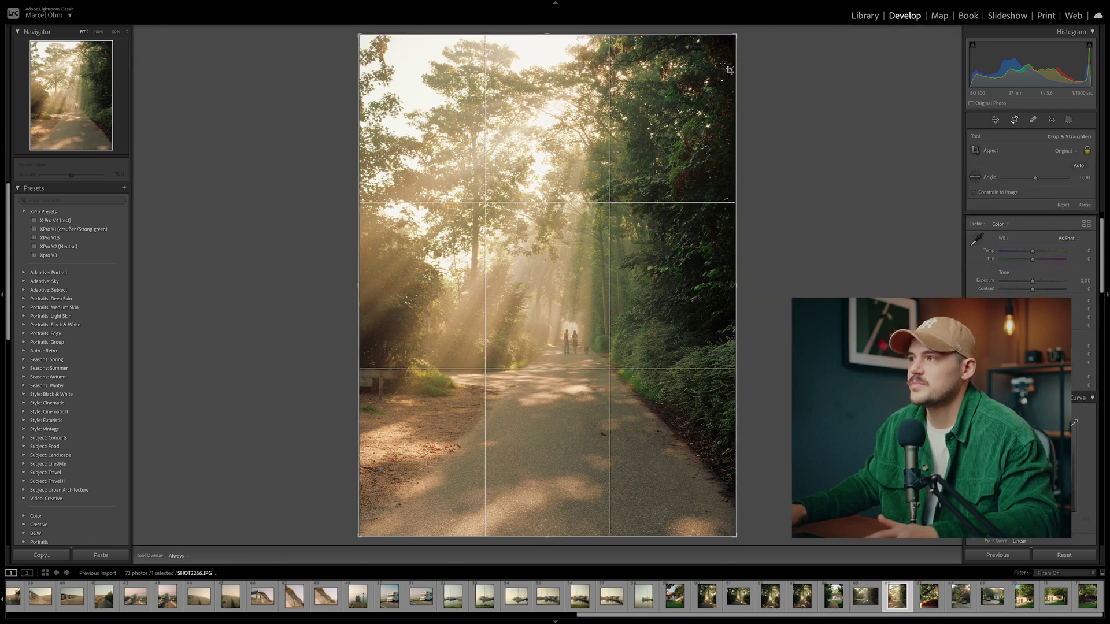
left_click_drag(735, 35, 704, 74)
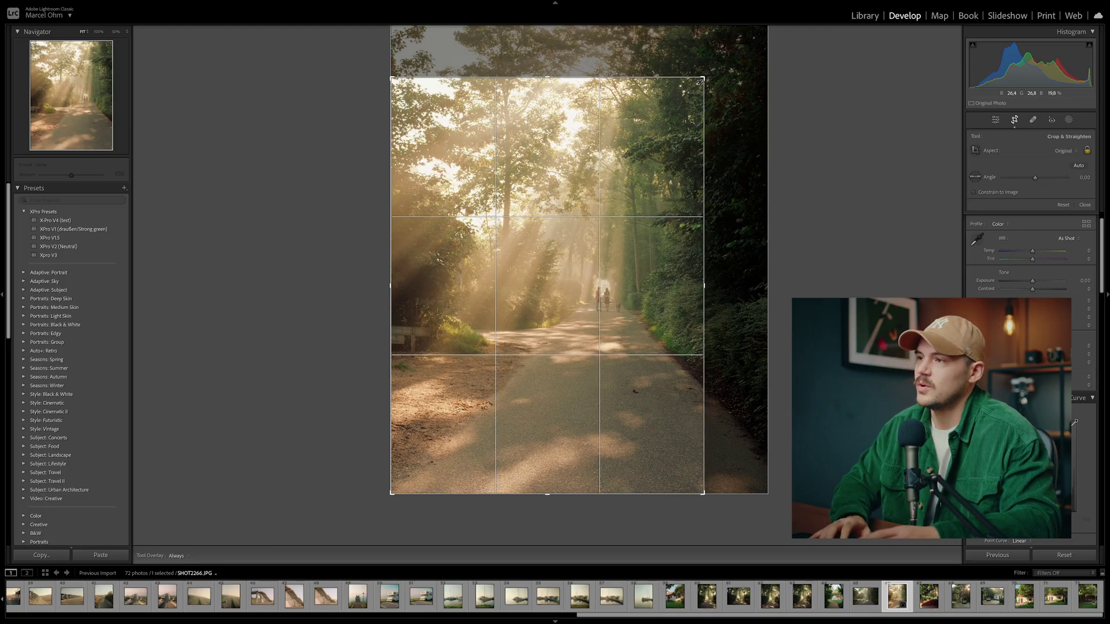
Step: Switch to Lights Out mode so only the cropped forest photo shows
key("l")
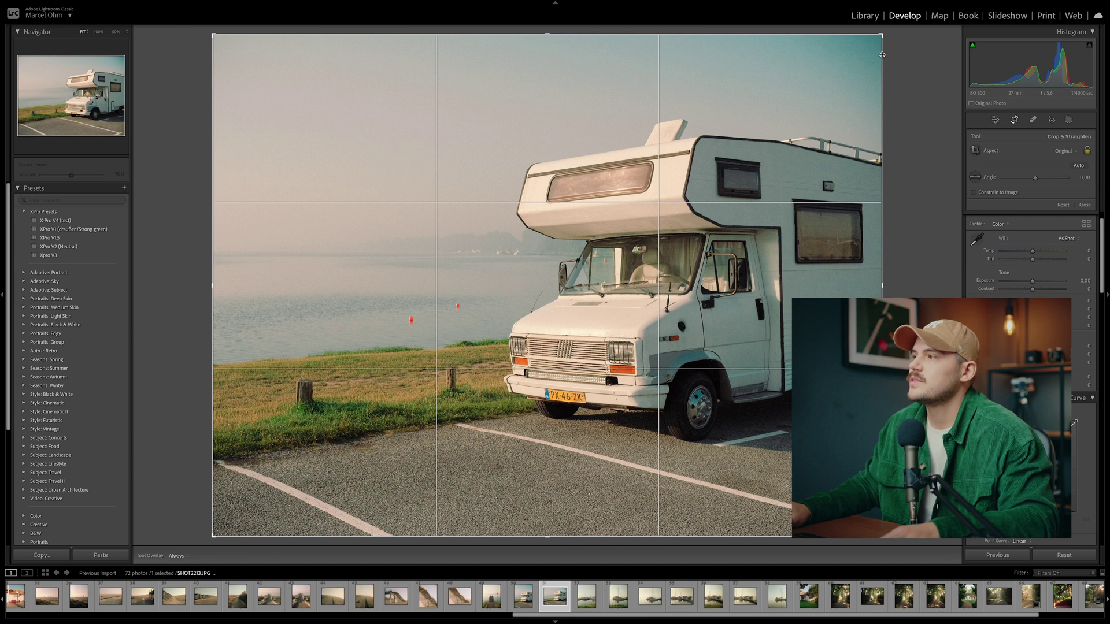
Step: Lock the camper photo's crop to the 4 x 5 / 8 x 10 aspect ratio and narrow it
left_click_drag(882, 38, 922, 67)
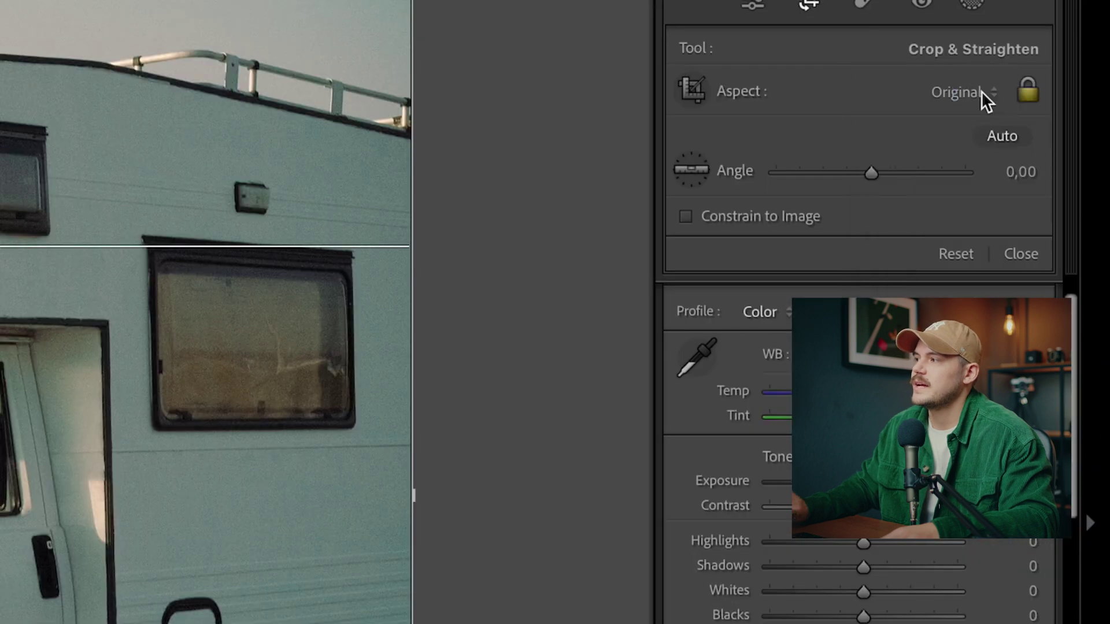
left_click(1069, 152)
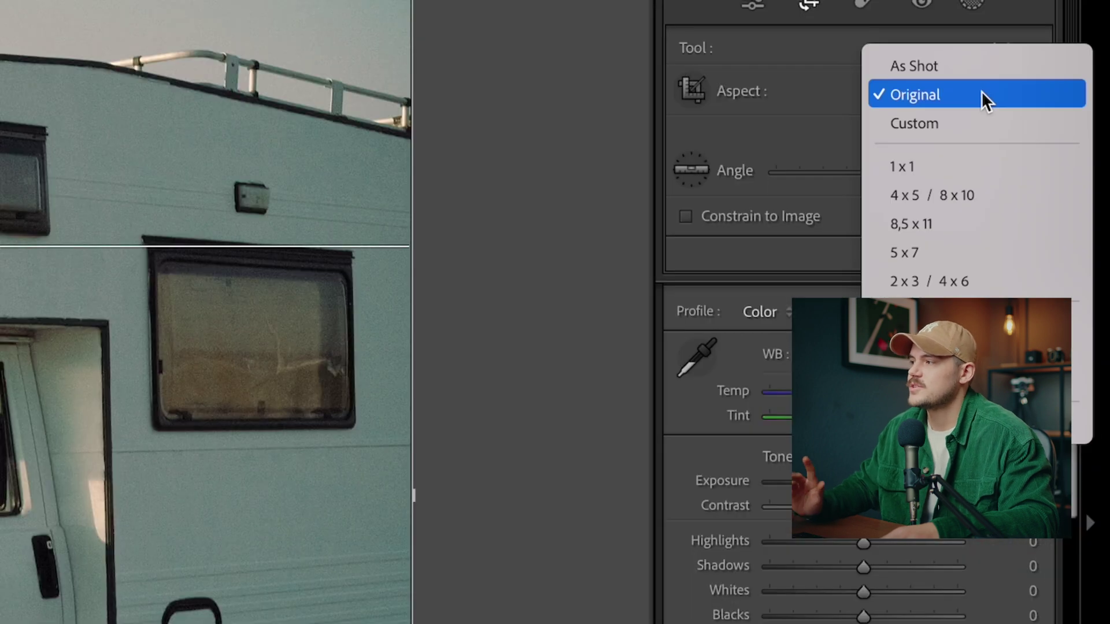
left_click(966, 199)
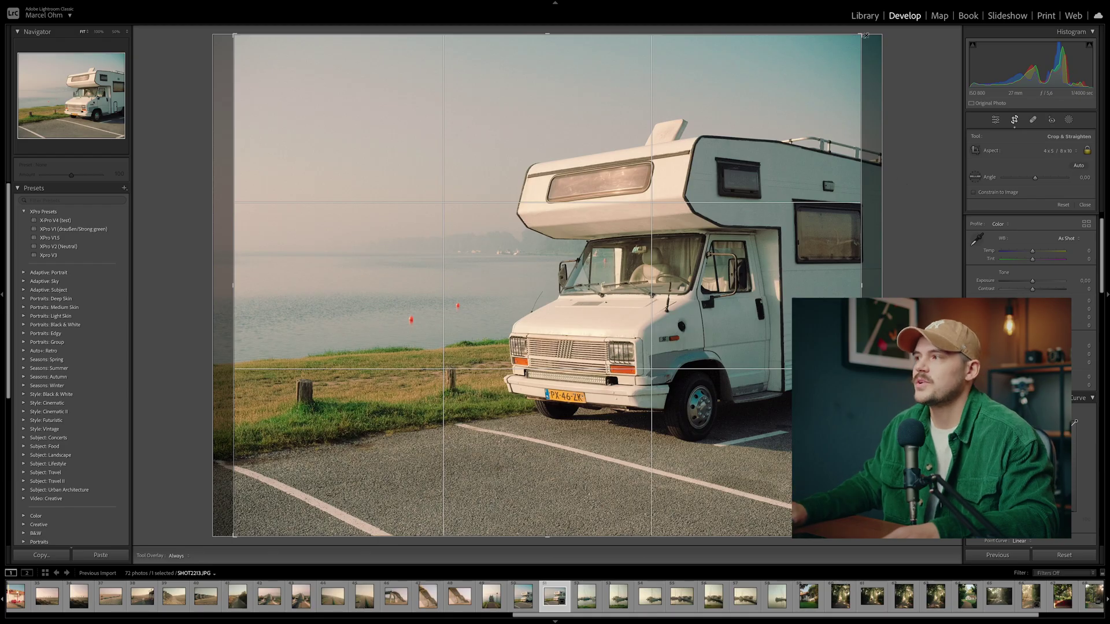
left_click_drag(861, 35, 780, 26)
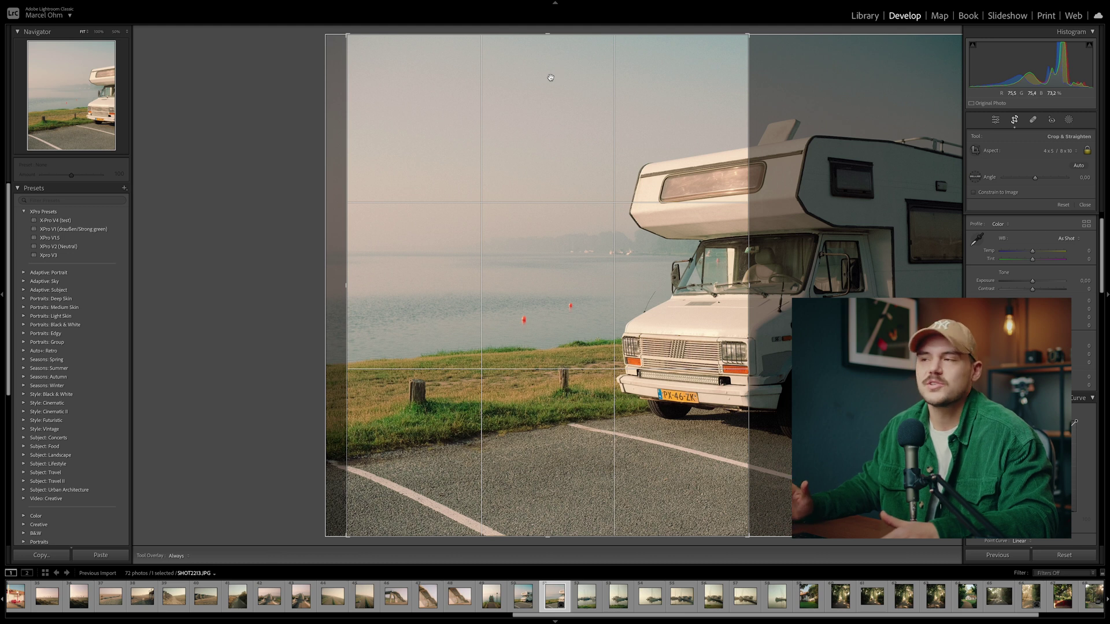
Step: Centre the camper in the crop and flip the crop to landscape orientation
left_click_drag(552, 80, 486, 79)
key("x")
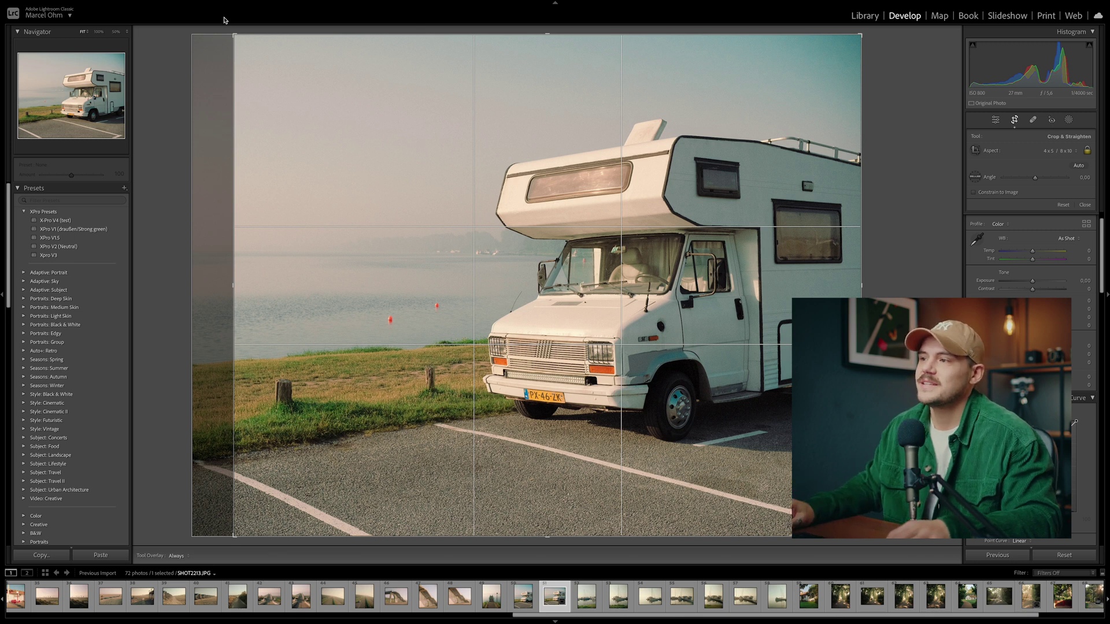
key("x")
key("x")
key("x")
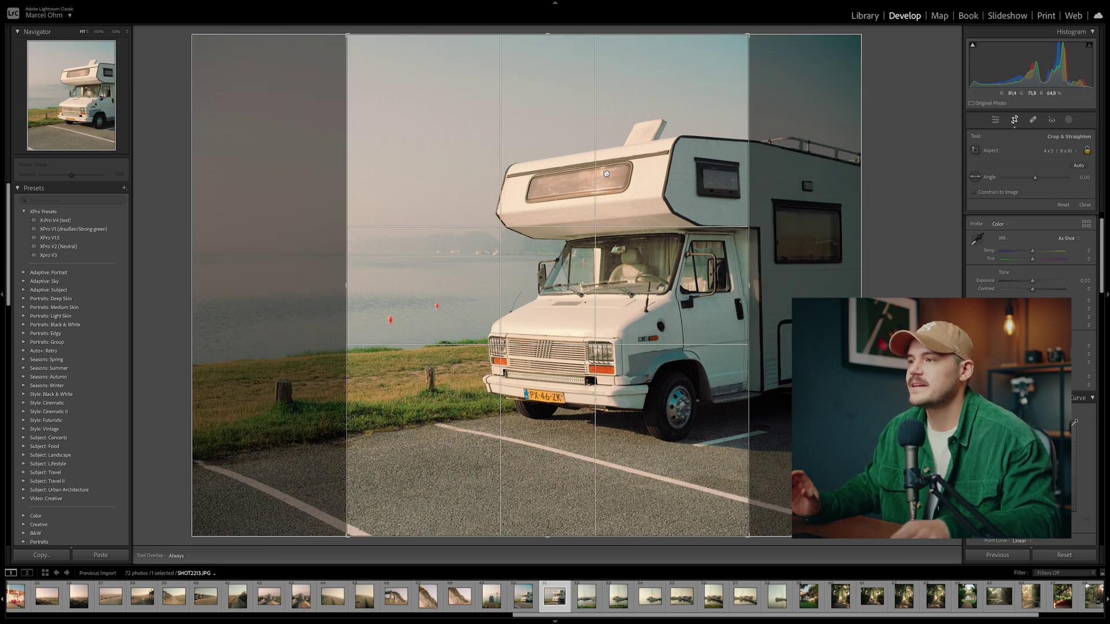
key("x")
key("x")
key("x")
key("x")
key("x")
key("x")
key("x")
key("x")
left_click_drag(575, 181, 435, 89)
key("x")
mouse_move(146, 3)
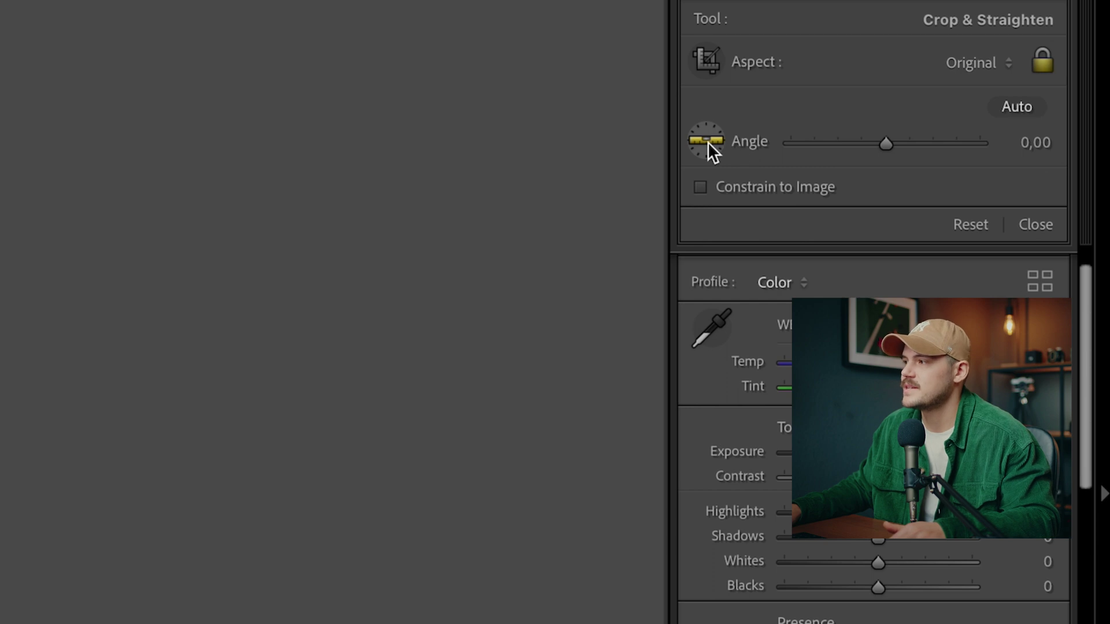
Step: Level the bridge photo with the Straighten tool along the bridge's edge
left_click(708, 141)
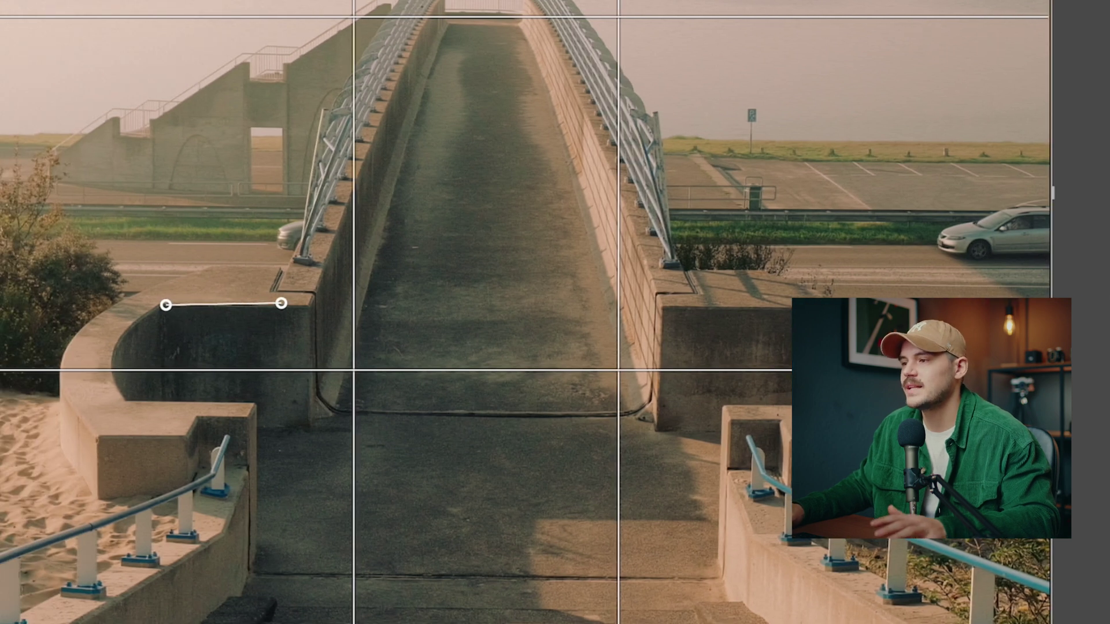
left_click_drag(548, 313, 680, 307)
left_click_drag(788, 304, 802, 304)
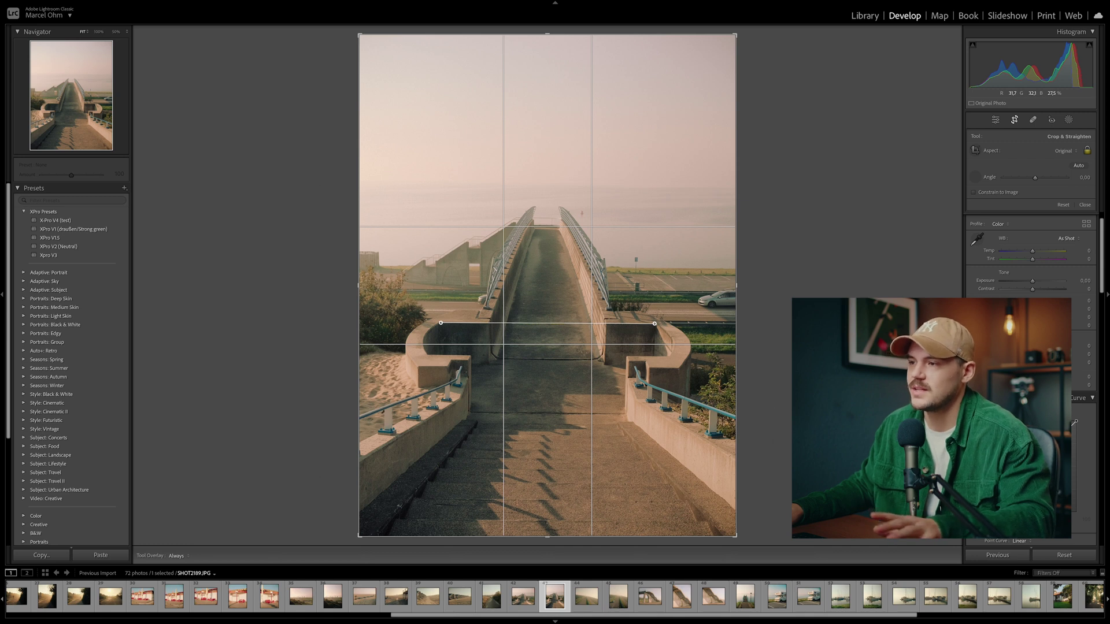
left_click_drag(655, 323, 655, 324)
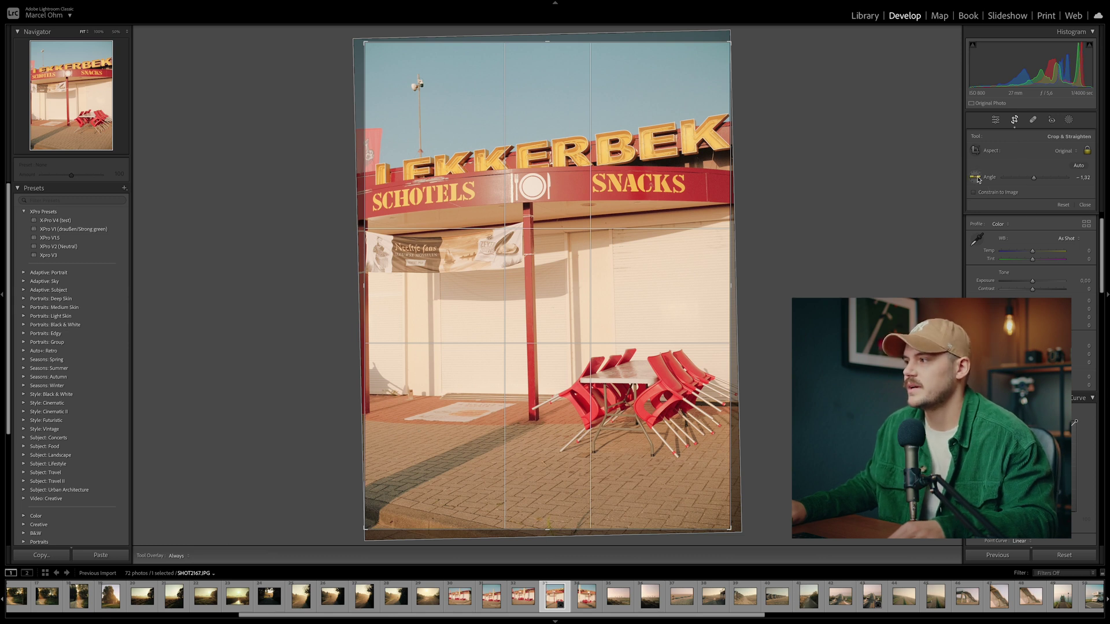
Step: Straighten the LEKKERBEK snack bar photo along its red pole and apply the crop
left_click(977, 178)
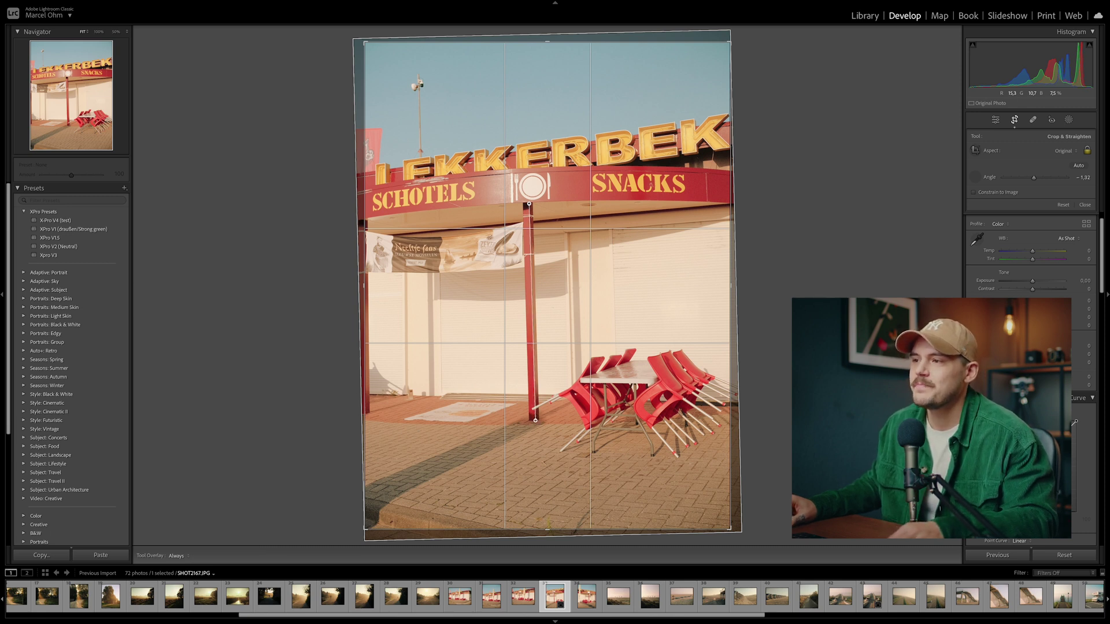
left_click_drag(535, 420, 535, 420)
key("Return")
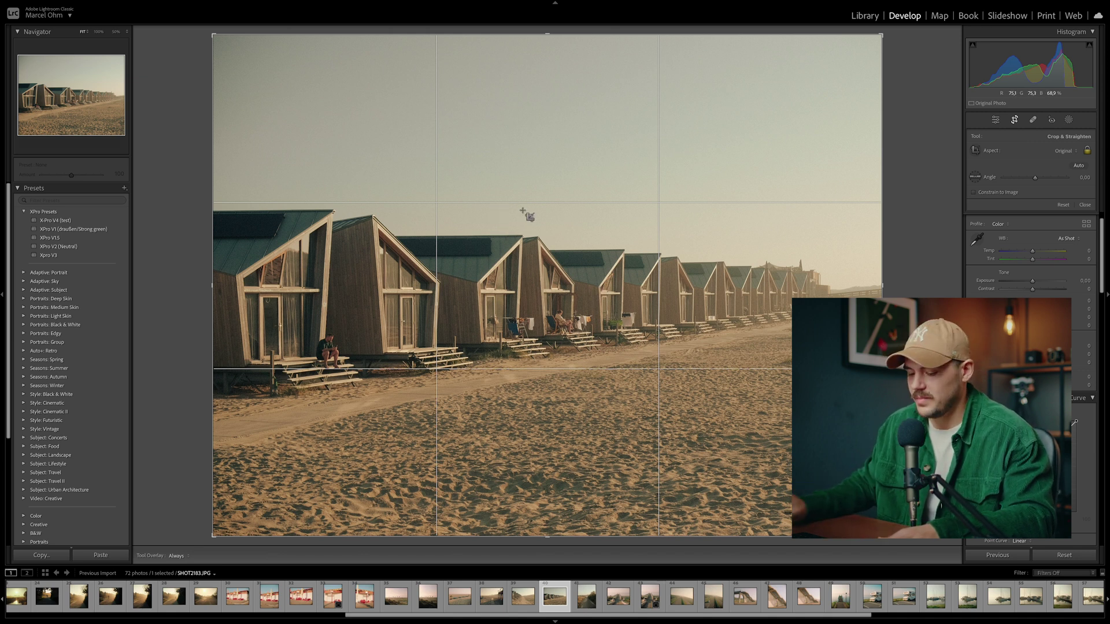
Step: Cycle the beach huts crop overlay through grid, aspect ratios and thirds, ending on Diagonal
key("o")
key("o")
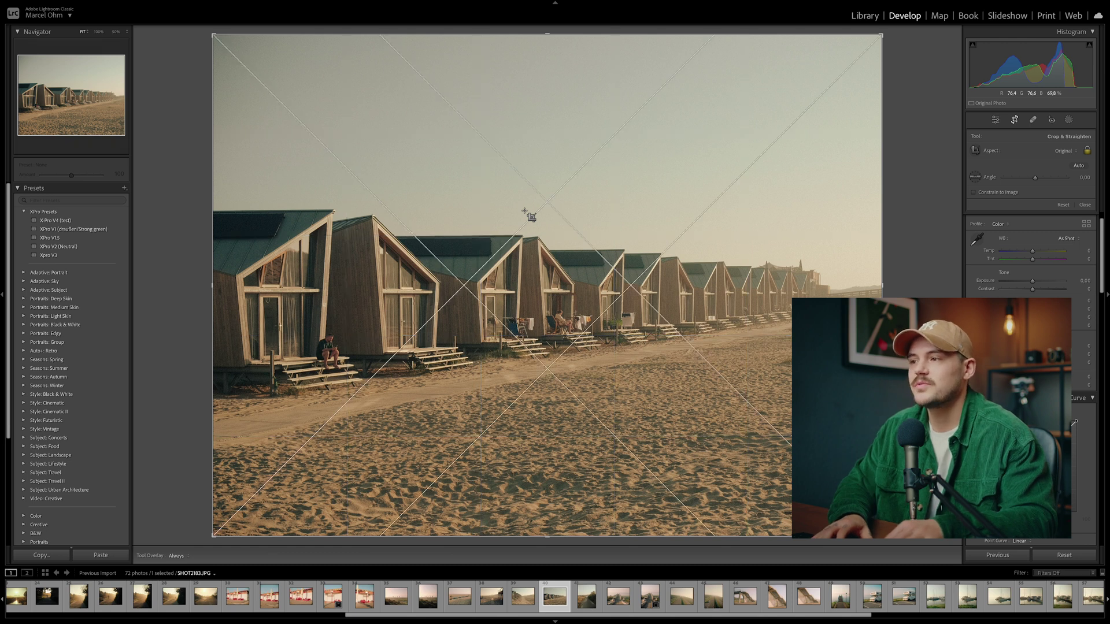
key("o")
key("o")
key("o")
key("o")
key("o")
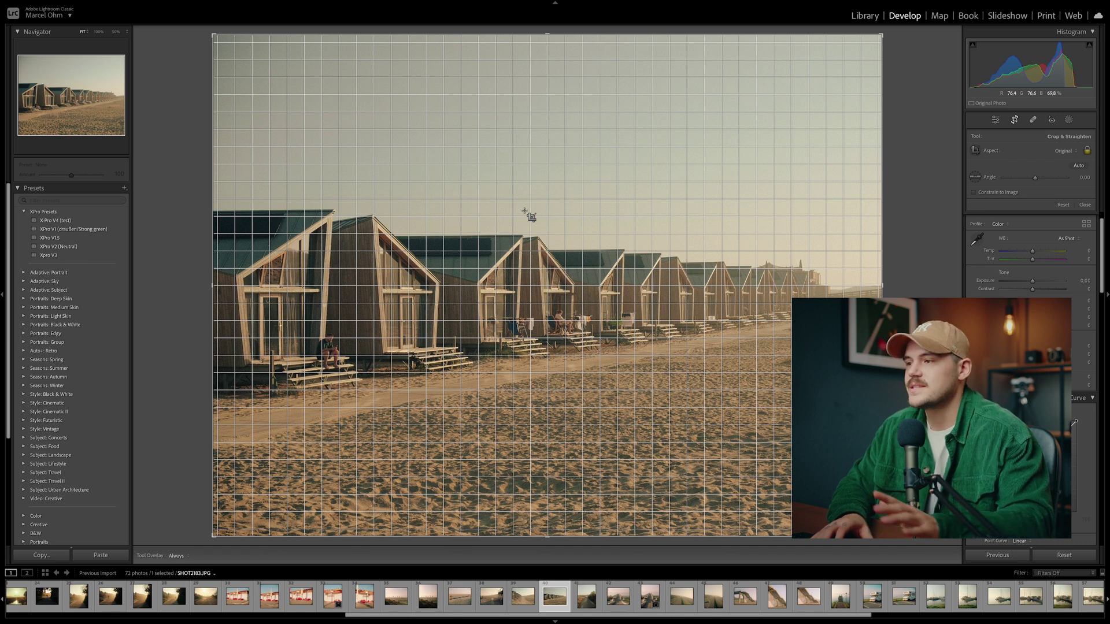
key("o")
key("o")
key("o")
key("o")
key("o")
key("o")
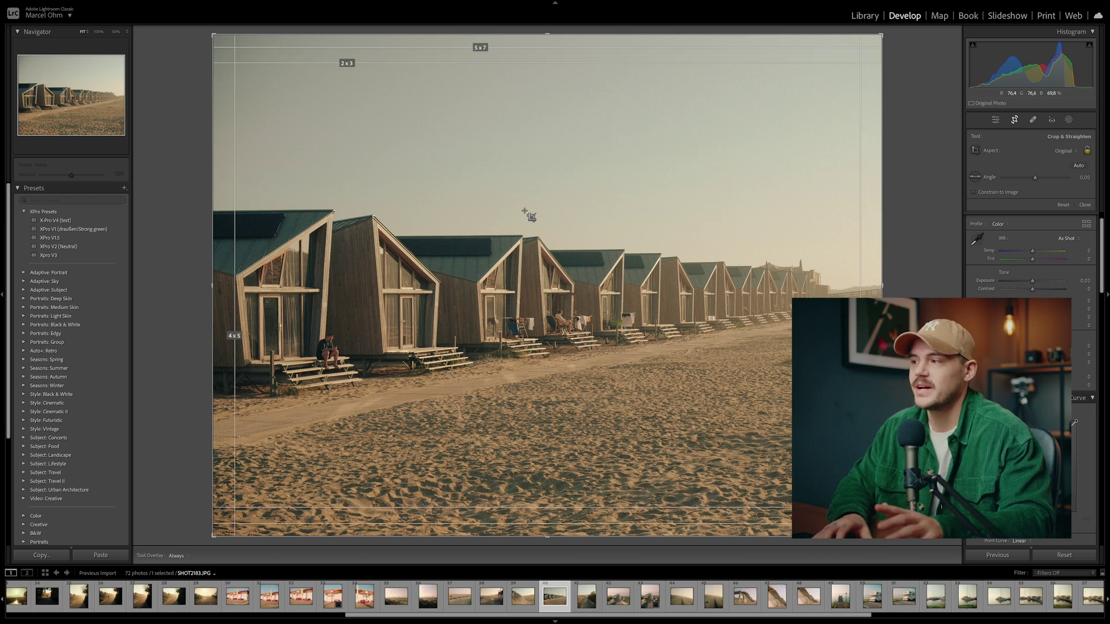
key("o")
key("o")
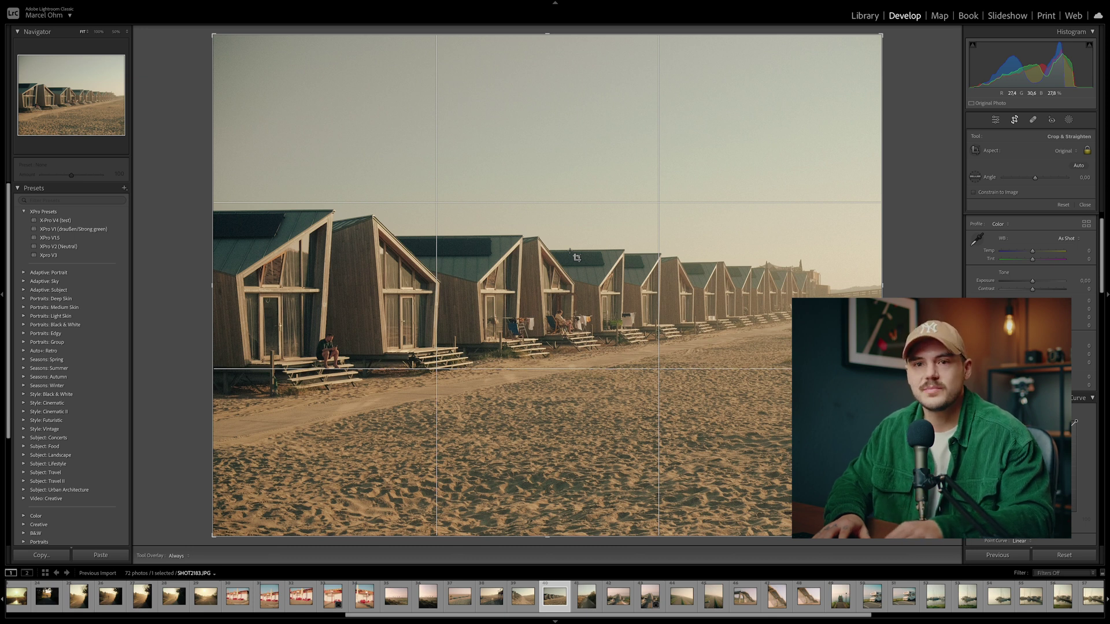
key("o")
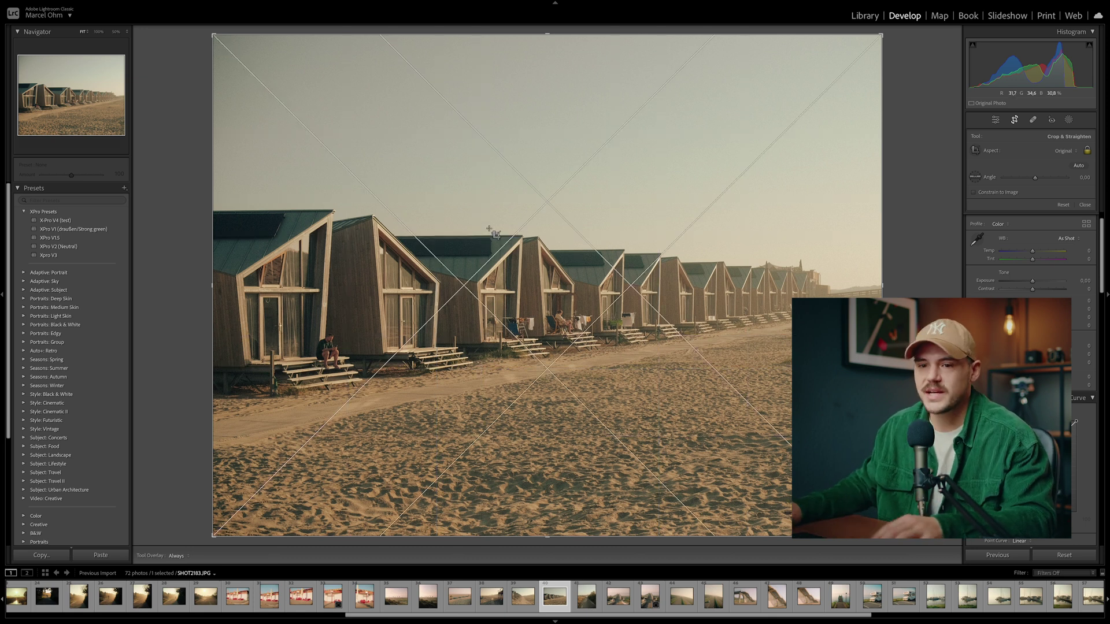
Step: Open the Cycled Overlays dialog from Tools > Crop Guide Overlay > Choose Overlays to Cycle
left_click(219, 5)
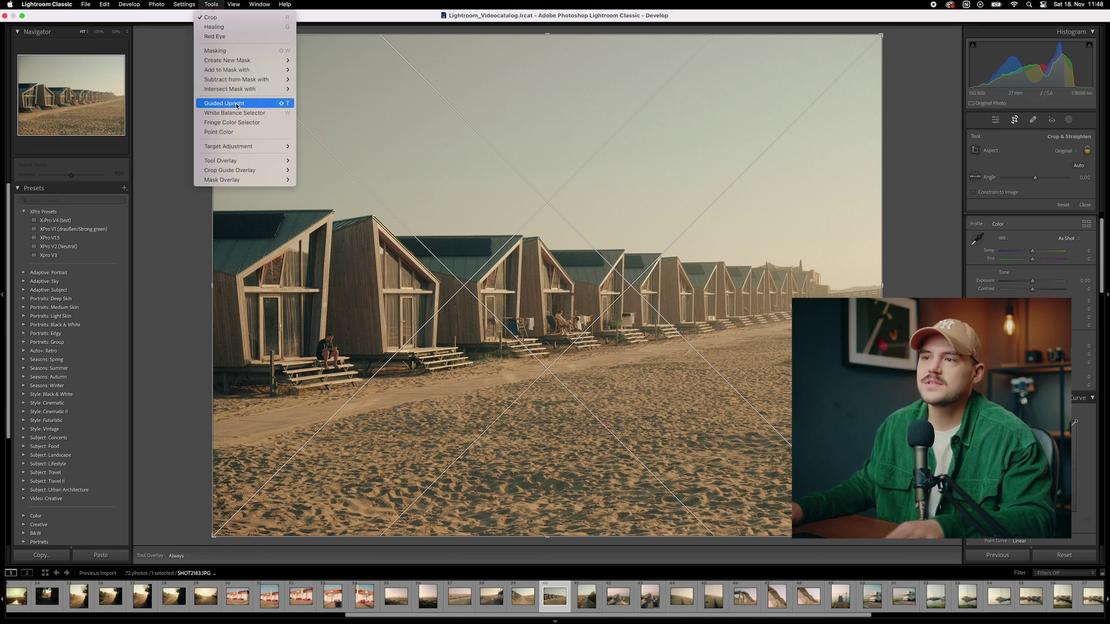
mouse_move(245, 171)
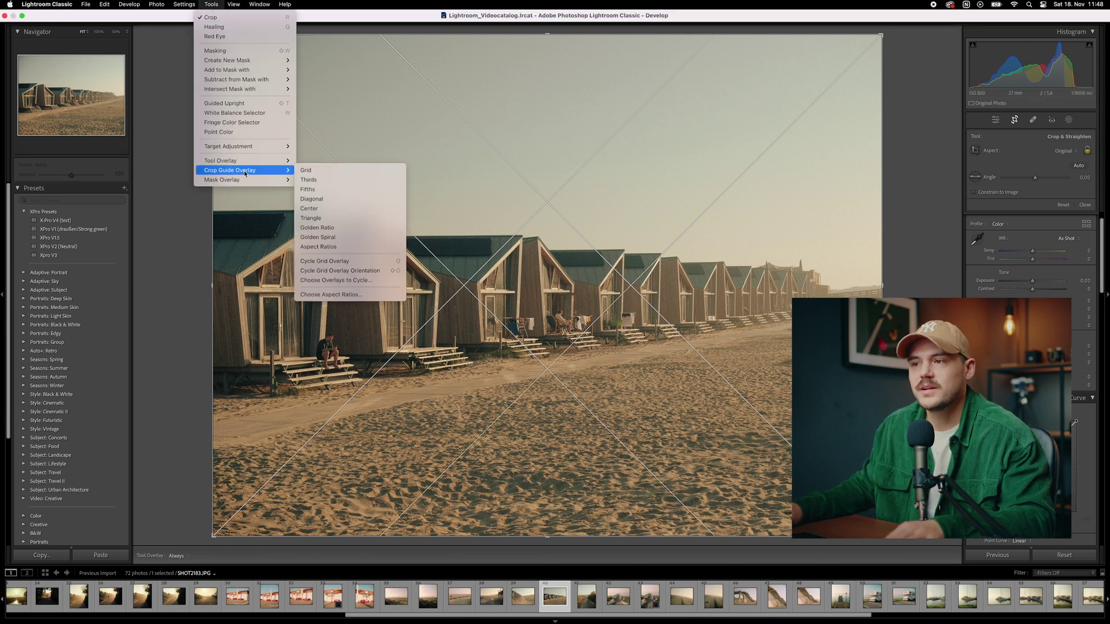
left_click(354, 281)
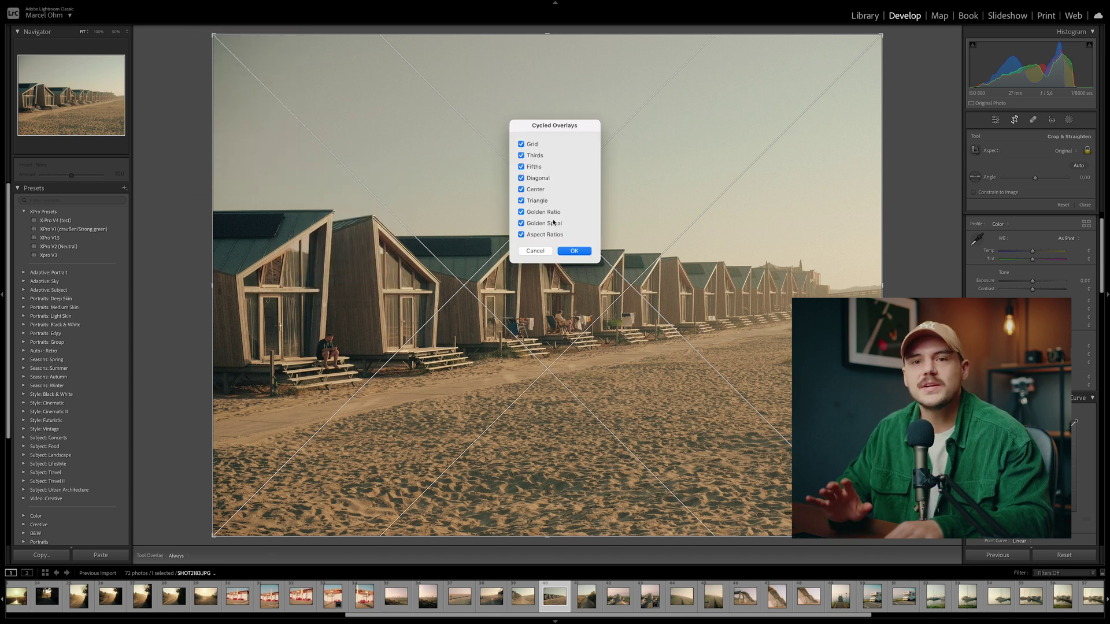